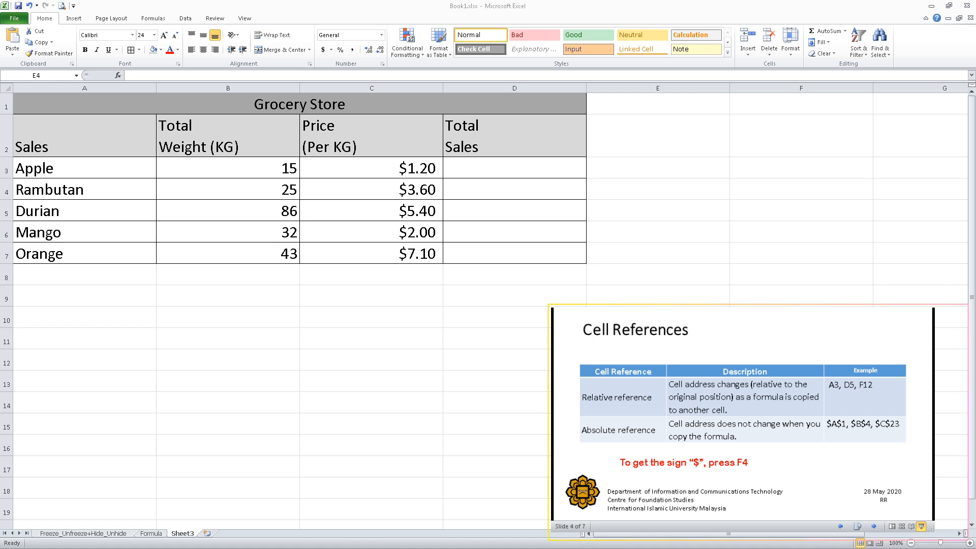
{"action": "left_click", "coordinate": [636, 153]}
{"action": "left_click", "coordinate": [567, 144]}
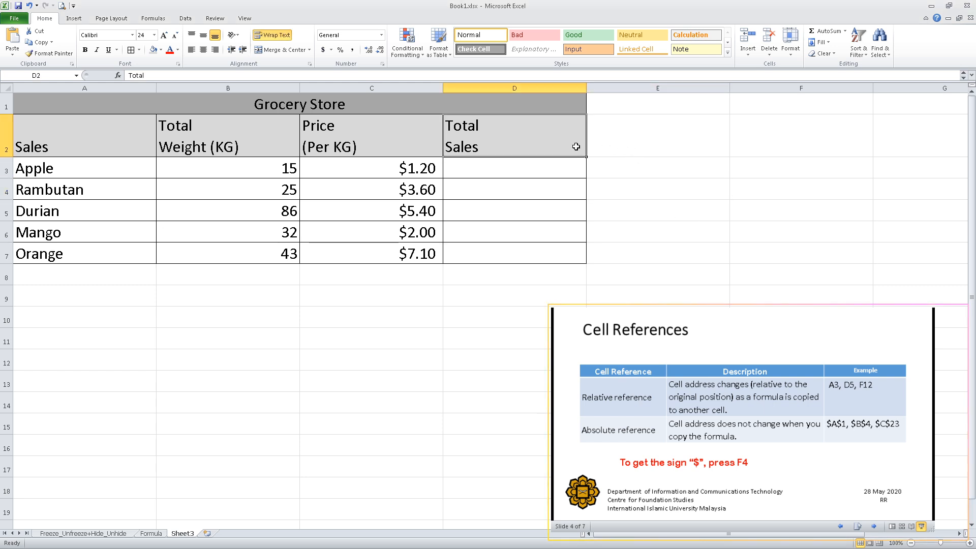
{"action": "left_click_drag", "start_coordinate": [255, 104], "coordinate": [412, 233]}
{"action": "left_click", "coordinate": [412, 232]}
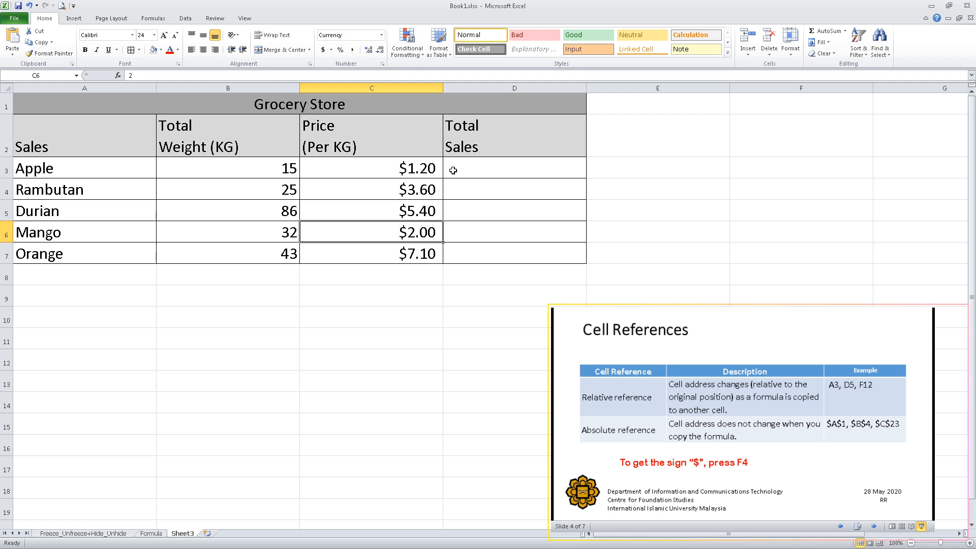
Calculate Apple's total sales in D3 with the relative-reference formula =B3*C3, multiplying weight by price
{"action": "left_click", "coordinate": [504, 176]}
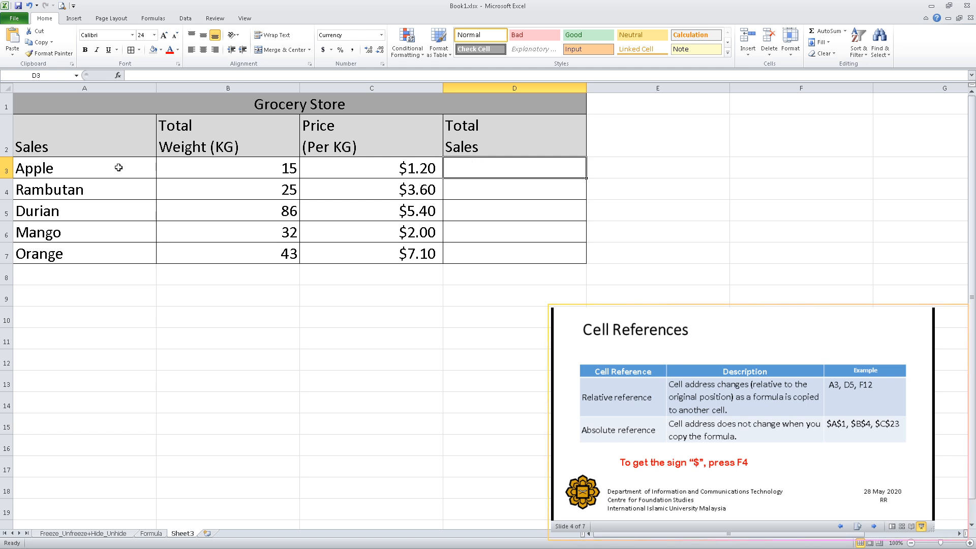
{"action": "double_click", "coordinate": [482, 170]}
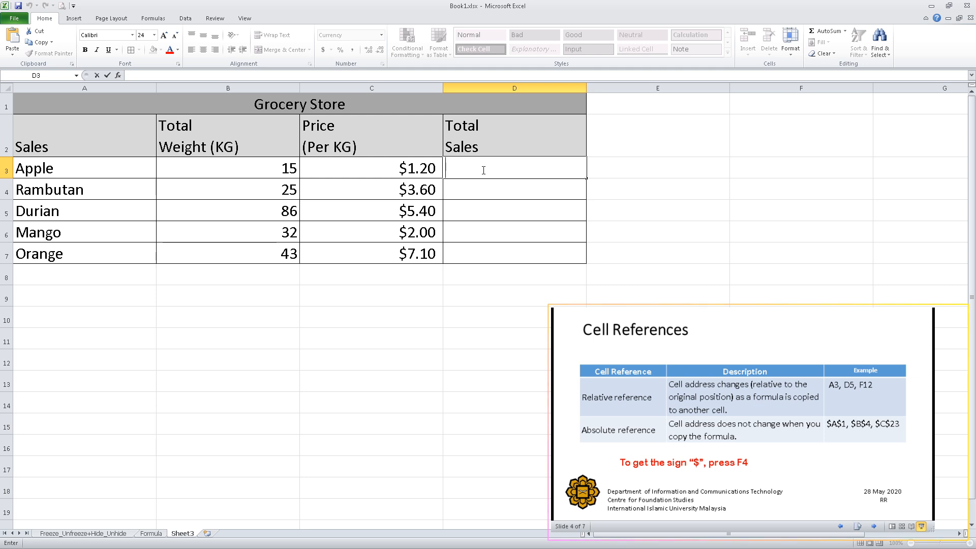
{"action": "type", "text": "="}
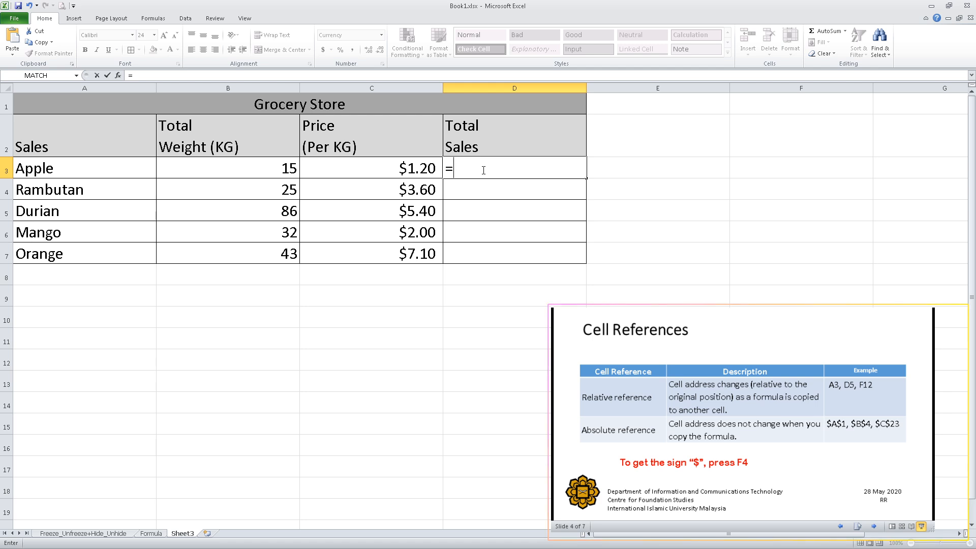
{"action": "left_click", "coordinate": [273, 168]}
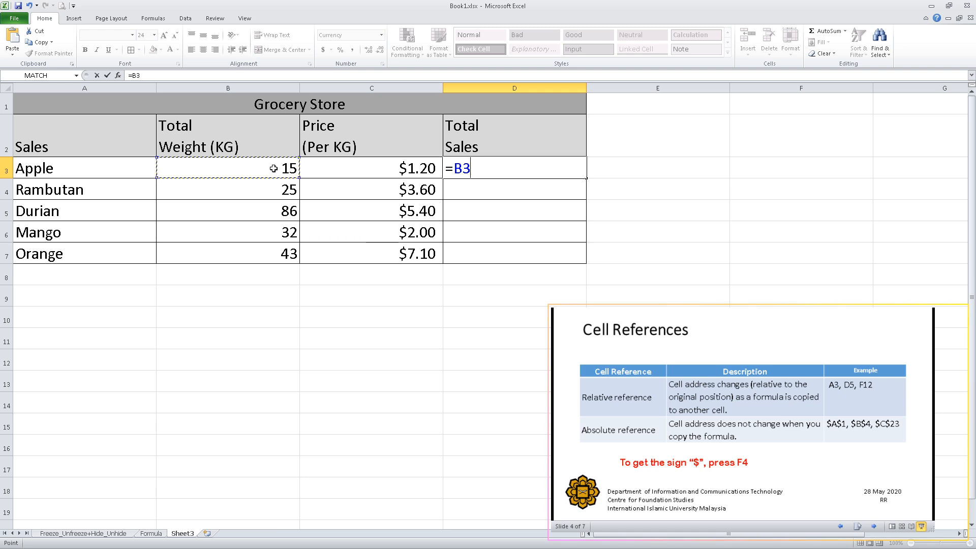
{"action": "type", "text": "*"}
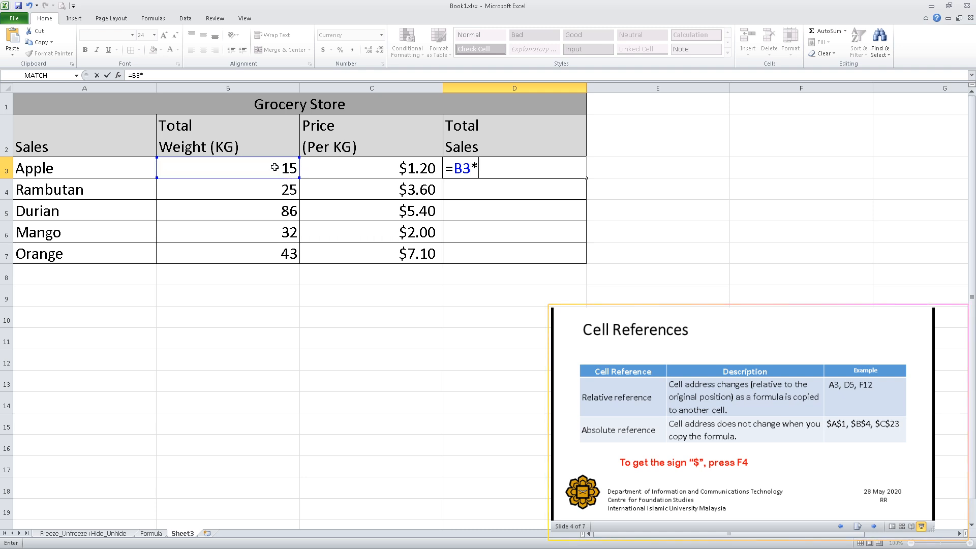
{"action": "left_click", "coordinate": [354, 169]}
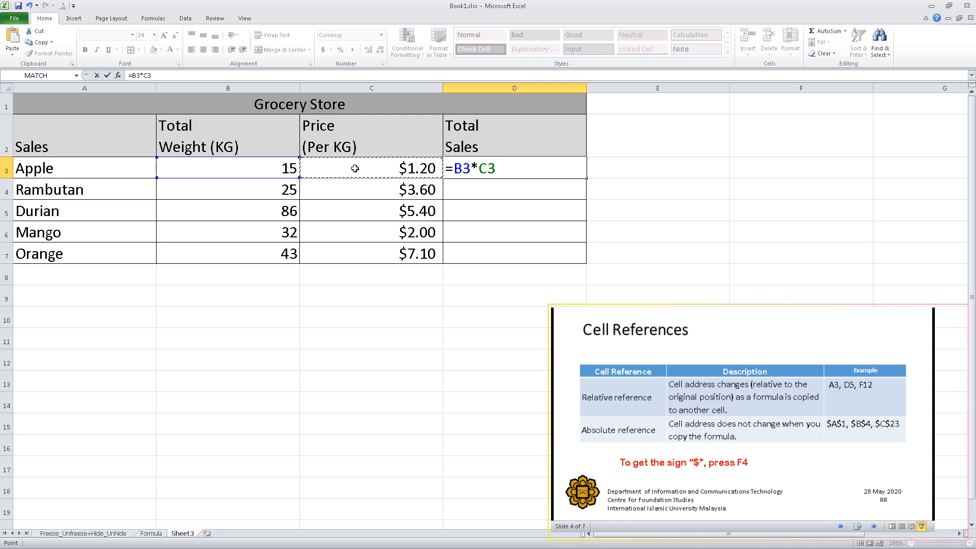
{"action": "key", "text": "Return"}
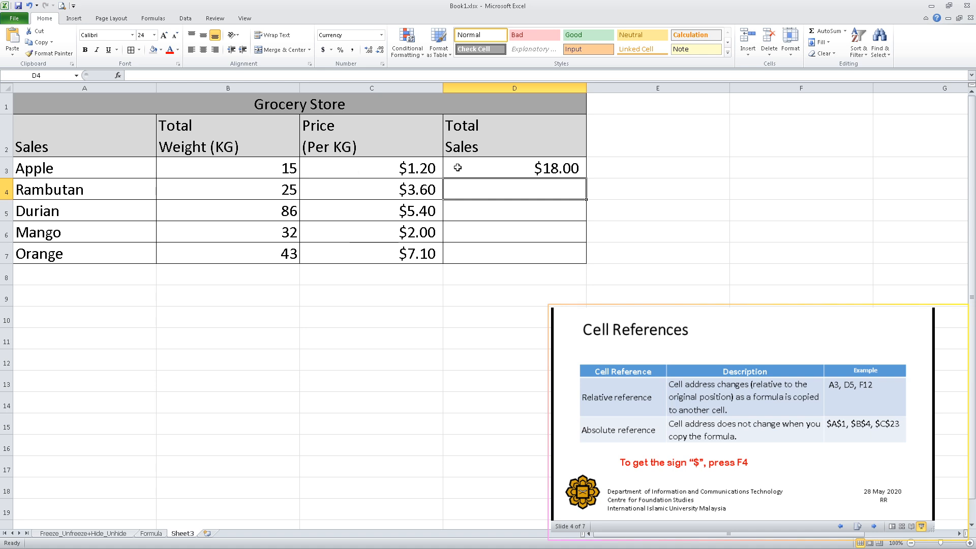
{"action": "left_click", "coordinate": [477, 162]}
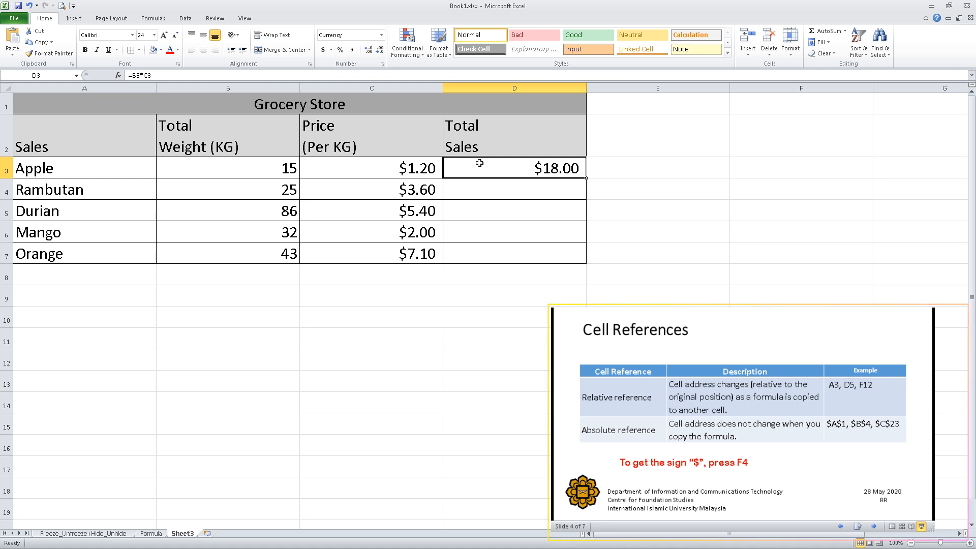
Calculate Rambutan's total sales in D4 by entering the formula =B4*C4
{"action": "left_click", "coordinate": [479, 189]}
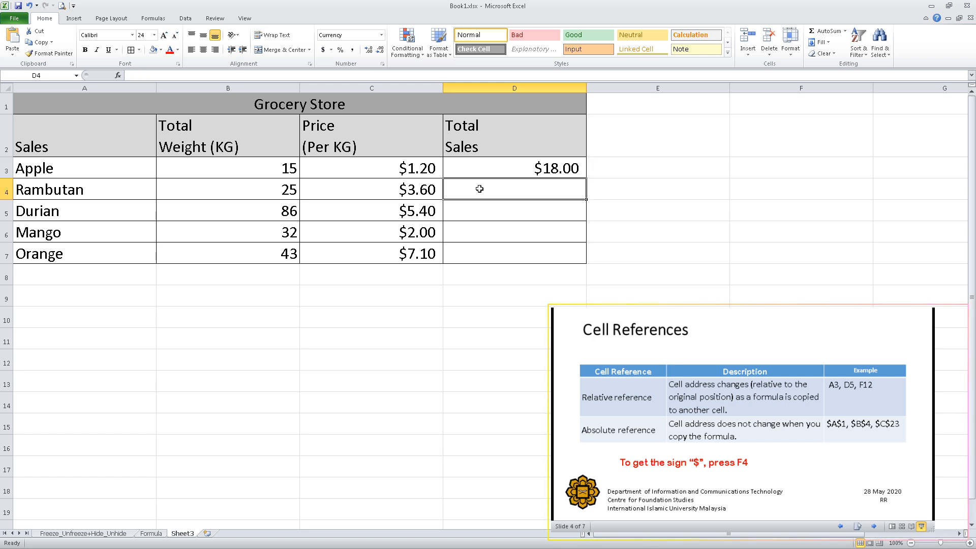
{"action": "double_click", "coordinate": [480, 189]}
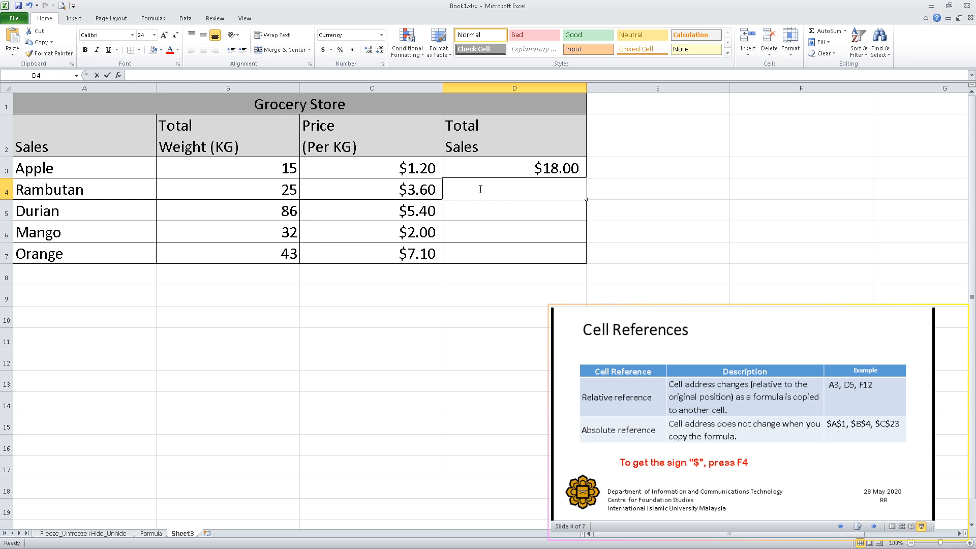
{"action": "type", "text": "="}
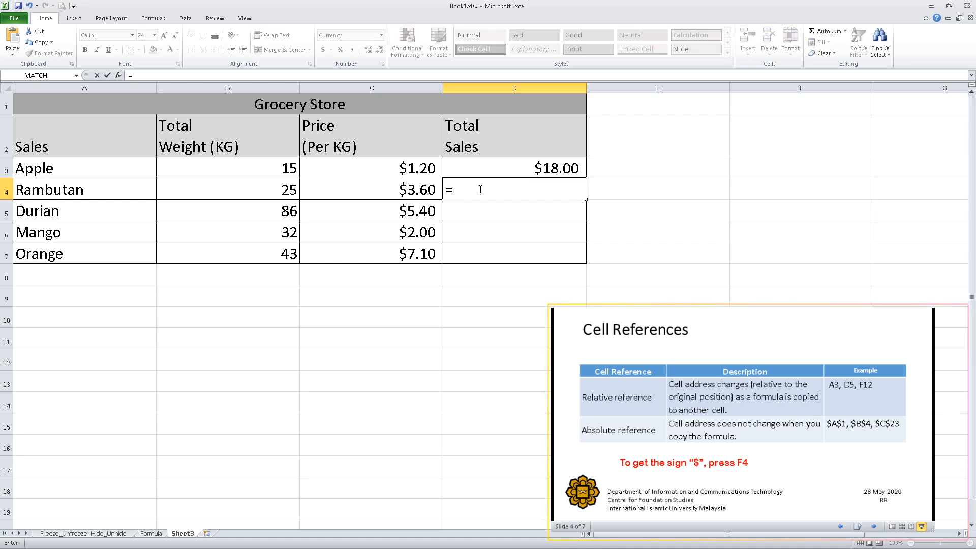
{"action": "left_click", "coordinate": [281, 191]}
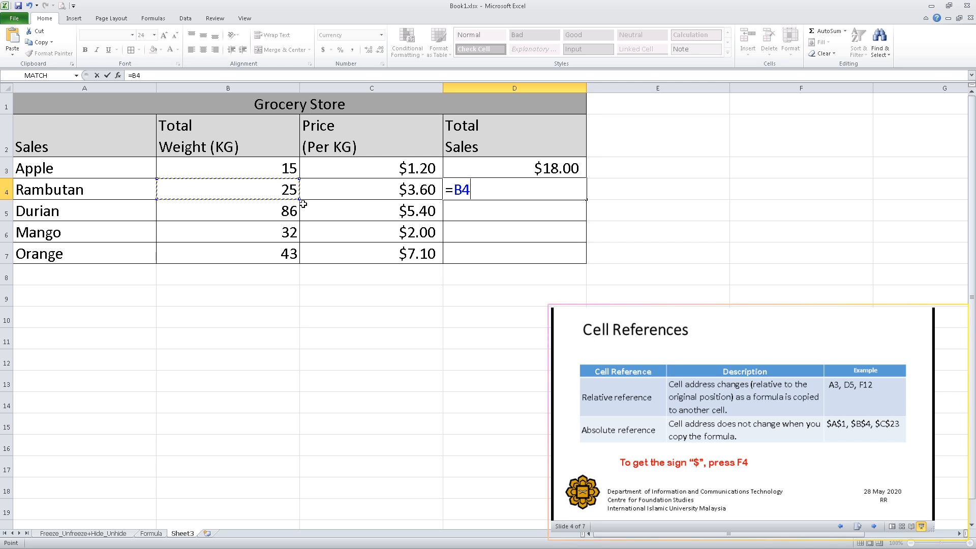
{"action": "type", "text": "*"}
{"action": "left_click", "coordinate": [346, 197]}
{"action": "key", "text": "Return"}
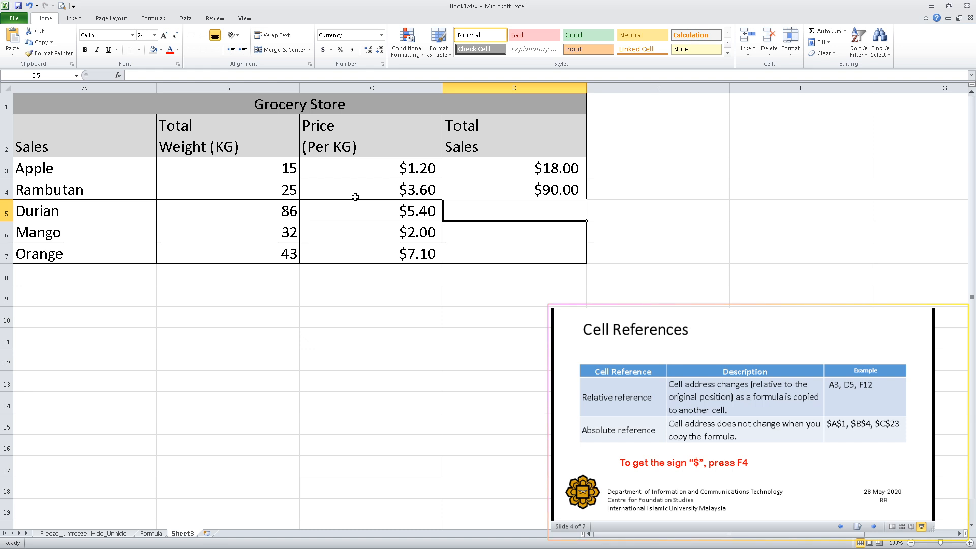
Clear the formula from Rambutan's Total Sales cell, D4
{"action": "left_click", "coordinate": [520, 192]}
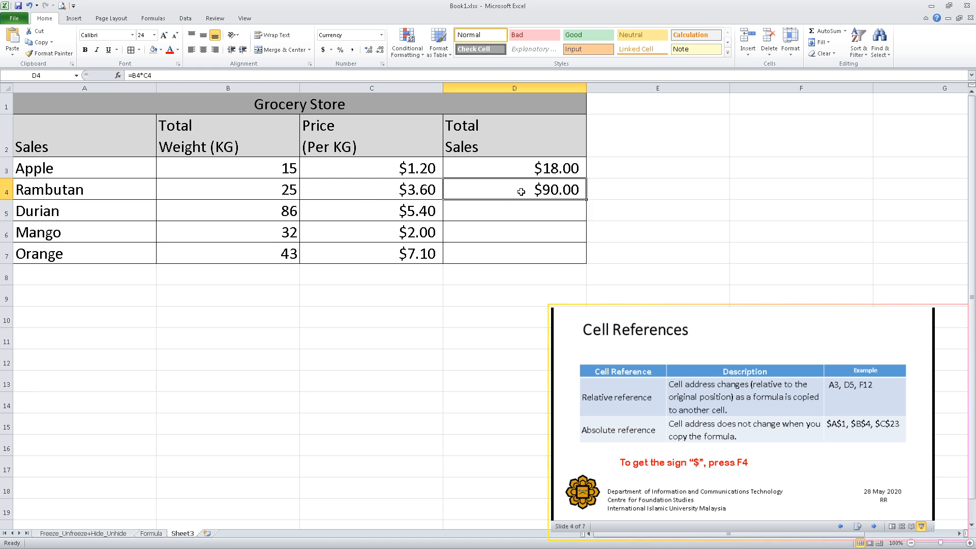
{"action": "key", "text": "Delete"}
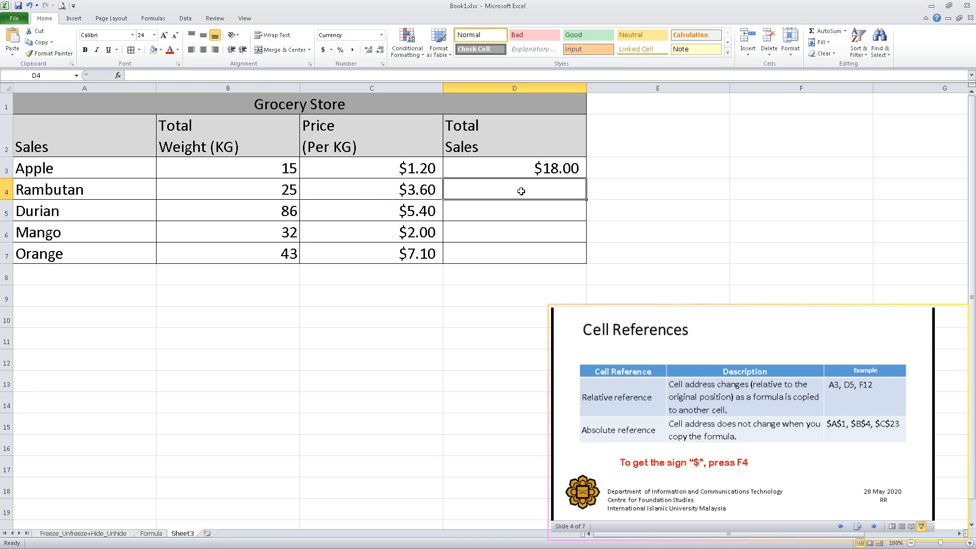
{"action": "left_click", "coordinate": [599, 189]}
Fill Apple's Total Sales formula from D3 down through D7 for the remaining fruits
{"action": "left_click", "coordinate": [556, 168]}
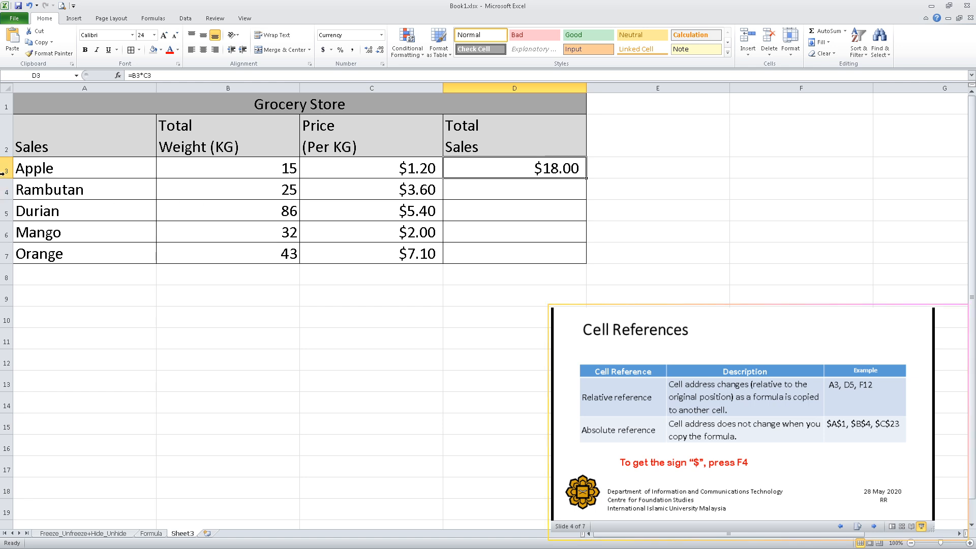
{"action": "left_click", "coordinate": [614, 211]}
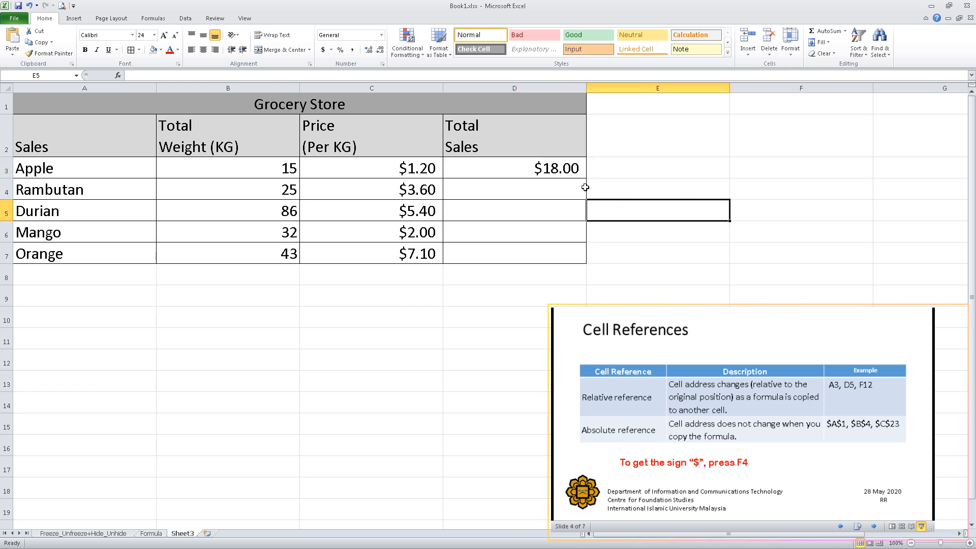
{"action": "left_click", "coordinate": [536, 169]}
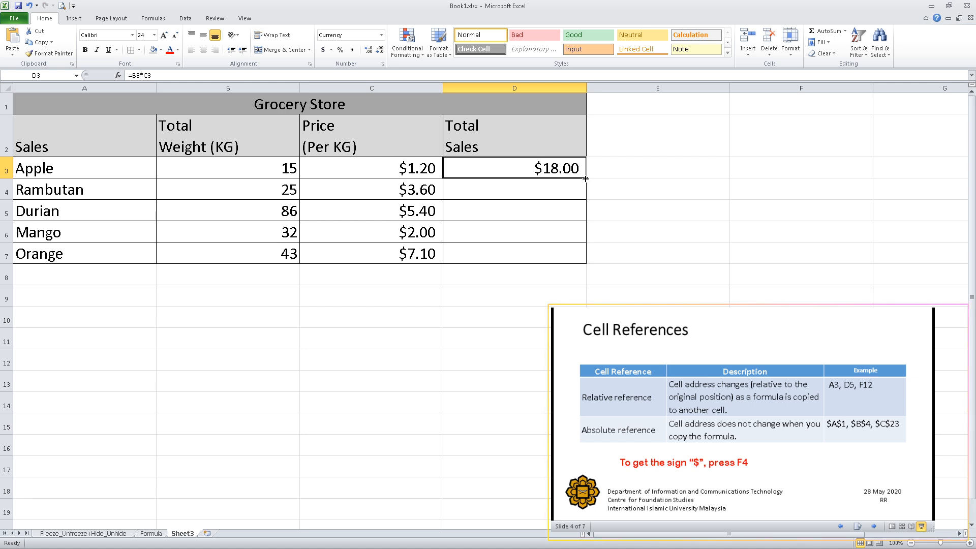
{"action": "left_click_drag", "start_coordinate": [586, 179], "coordinate": [580, 260]}
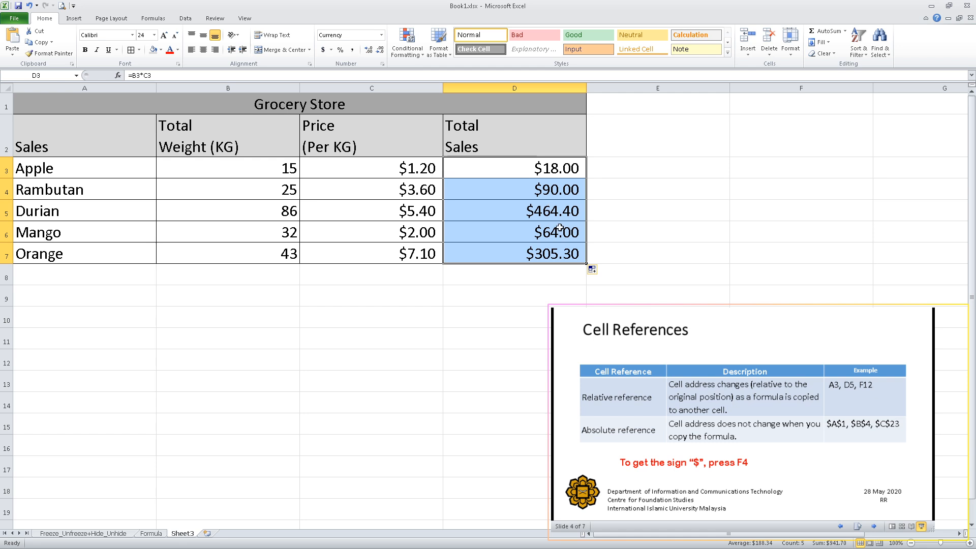
{"action": "left_click", "coordinate": [623, 232]}
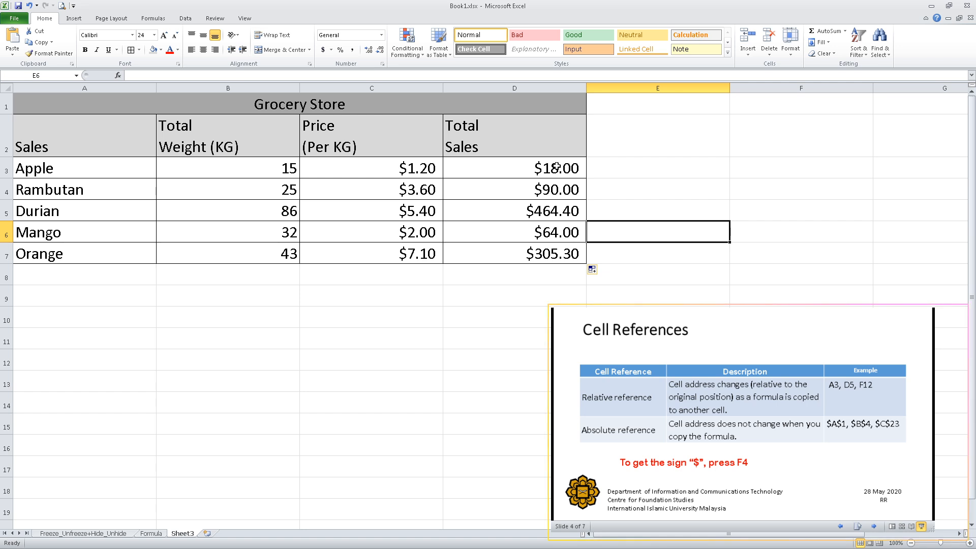
Show the worksheet's formulas to examine the references in the Total Sales column, and switch back to displaying values
{"action": "left_click", "coordinate": [146, 19]}
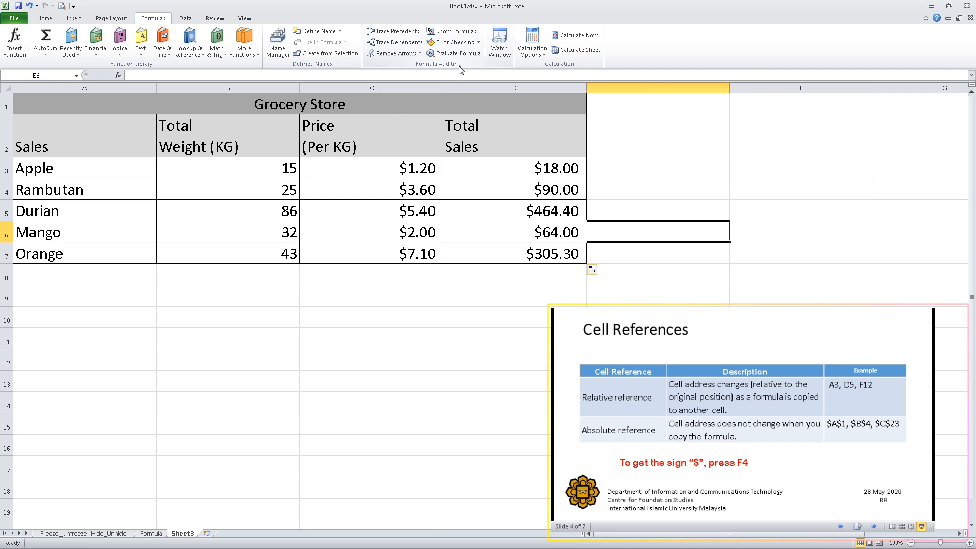
{"action": "left_click", "coordinate": [450, 32]}
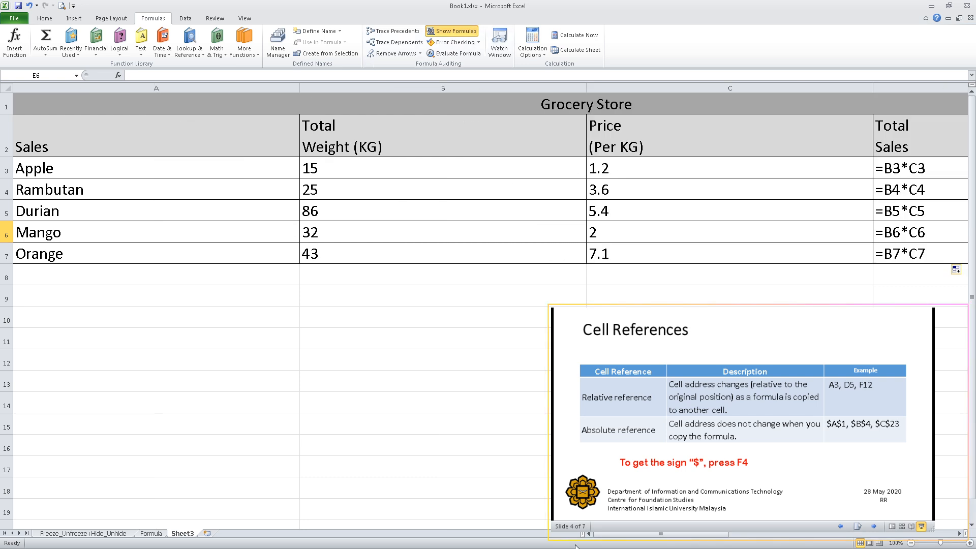
{"action": "left_click_drag", "start_coordinate": [629, 533], "coordinate": [675, 533]}
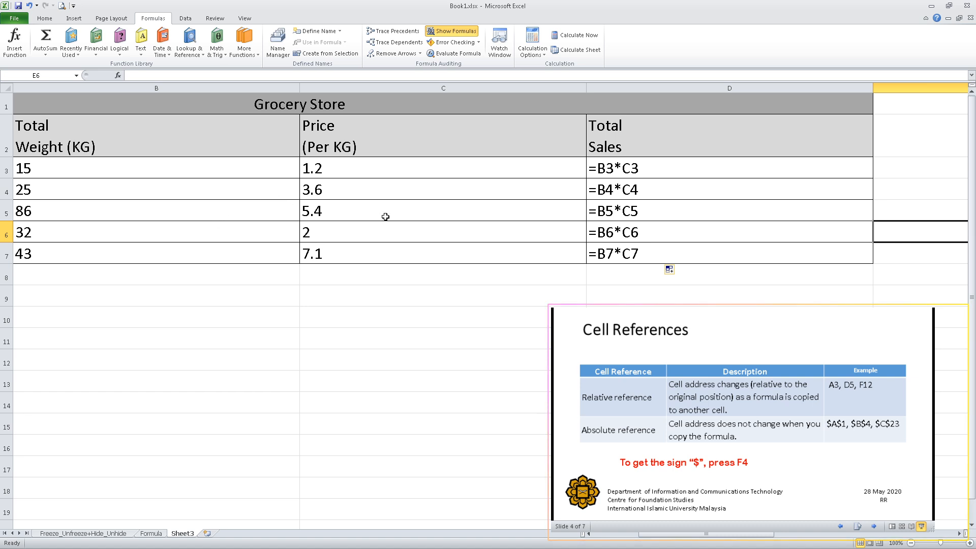
{"action": "key", "text": "ctrl+grave"}
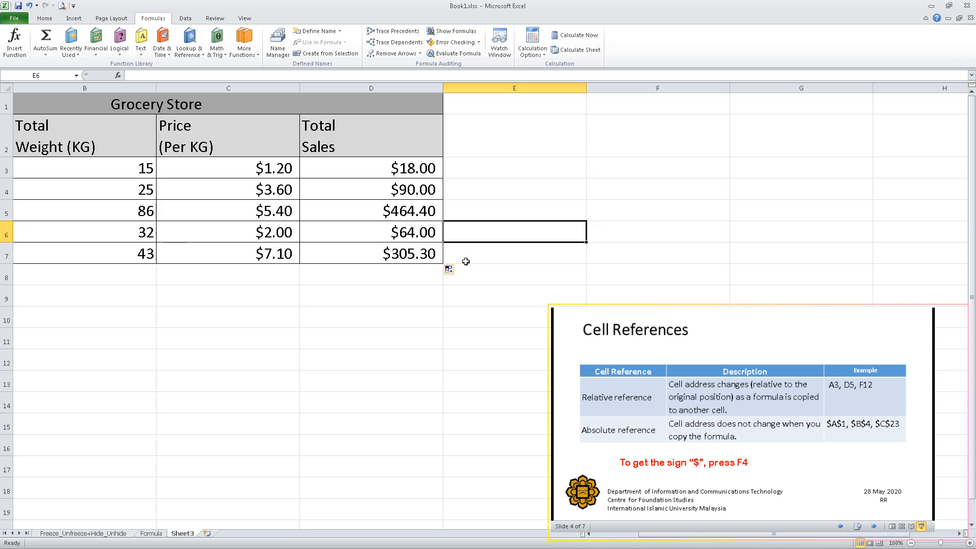
{"action": "left_click_drag", "start_coordinate": [661, 534], "coordinate": [618, 534]}
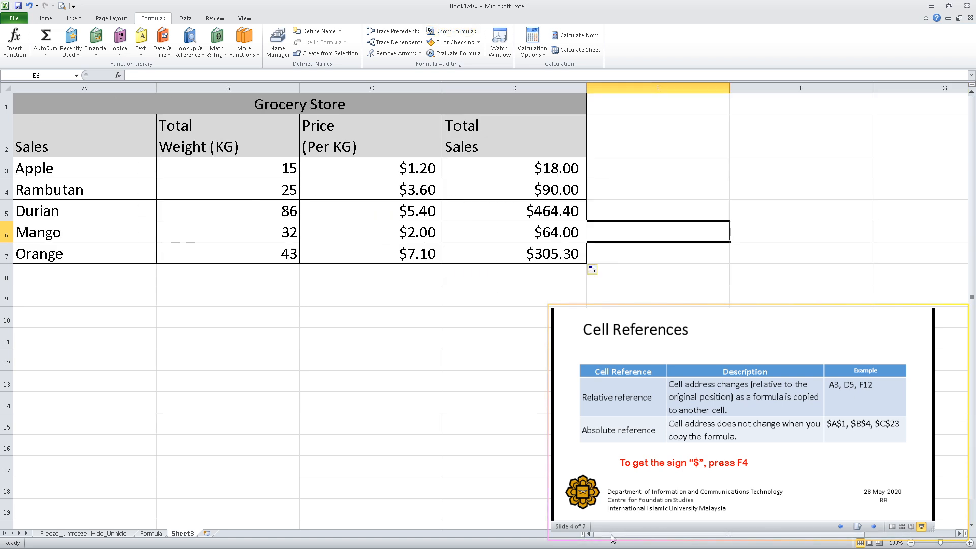
Set Apple's price per KG in C3 to 2.50 to test the recalculation of its total sales
{"action": "left_click", "coordinate": [561, 256]}
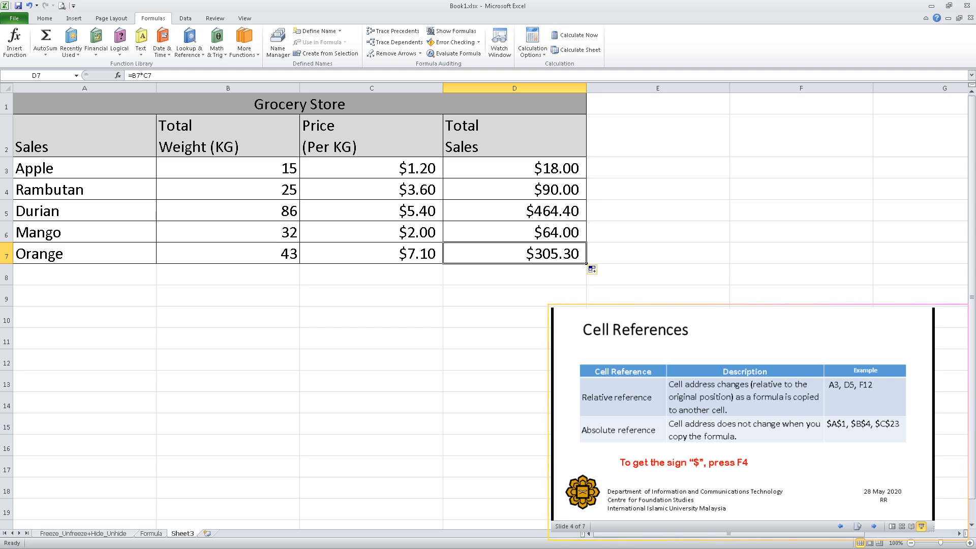
{"action": "left_click", "coordinate": [45, 18]}
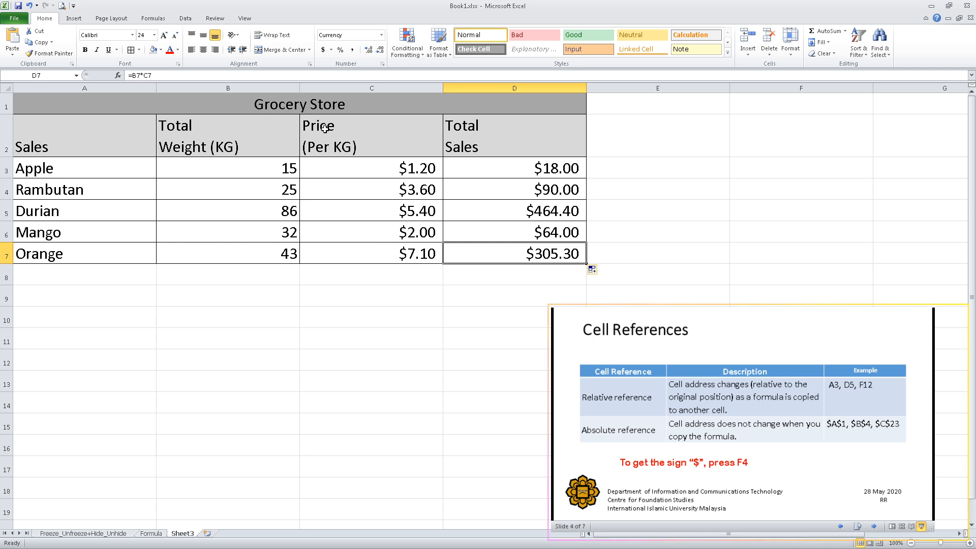
{"action": "left_click", "coordinate": [366, 171]}
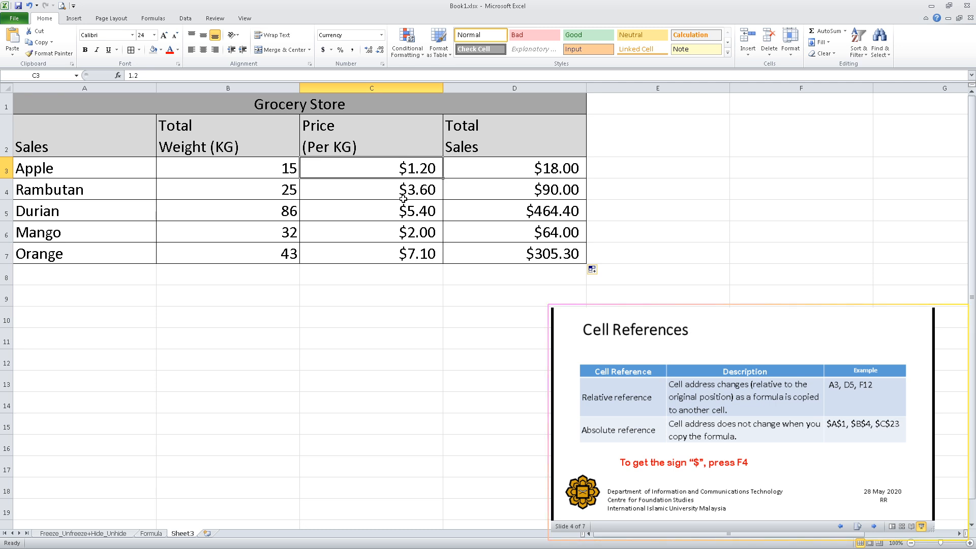
{"action": "type", "text": "2."}
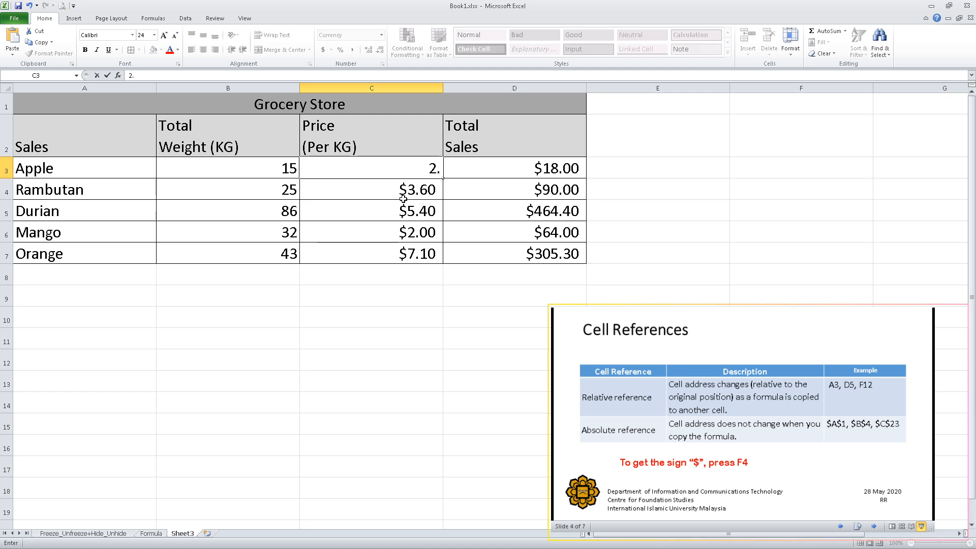
{"action": "type", "text": "50"}
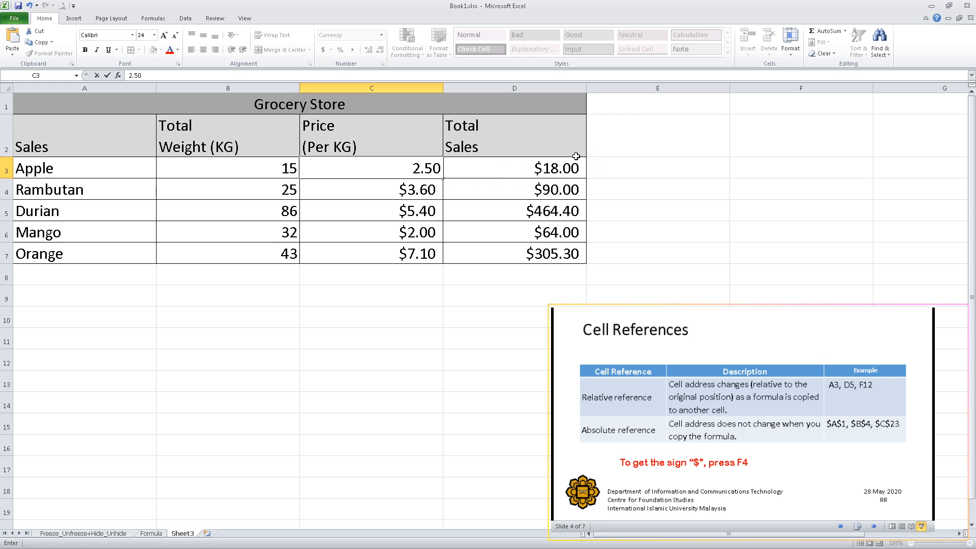
{"action": "key", "text": "Return"}
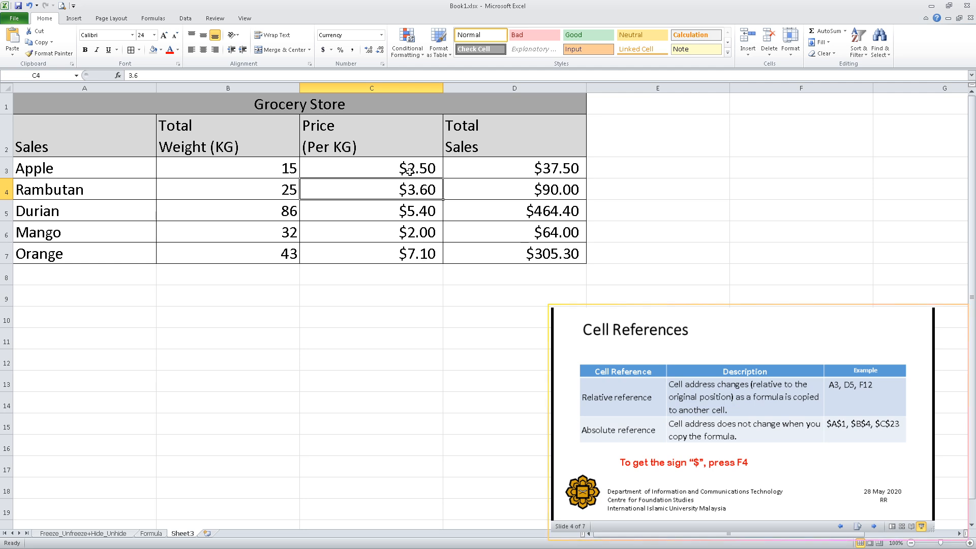
Restore Apple's price per KG in C3 to 1.20
{"action": "left_click", "coordinate": [410, 170]}
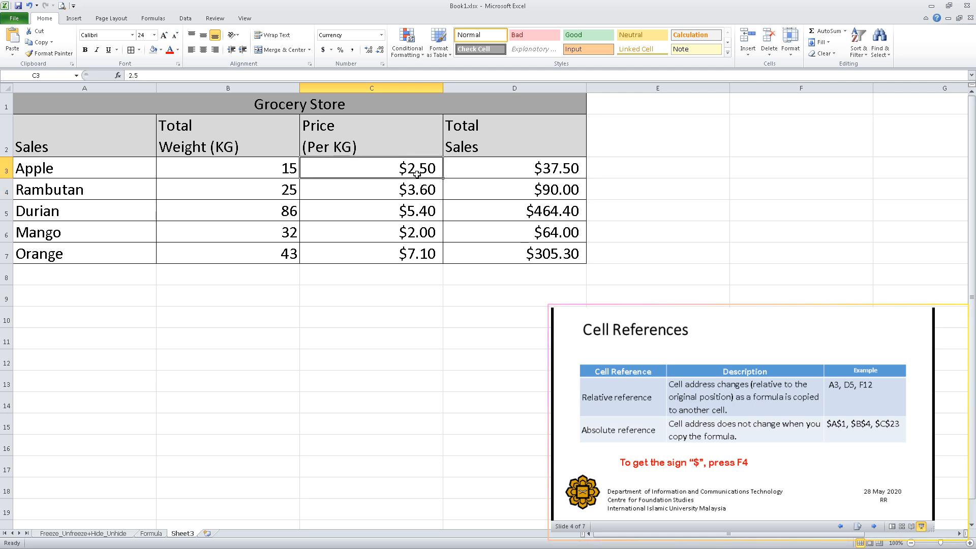
{"action": "type", "text": "1.20"}
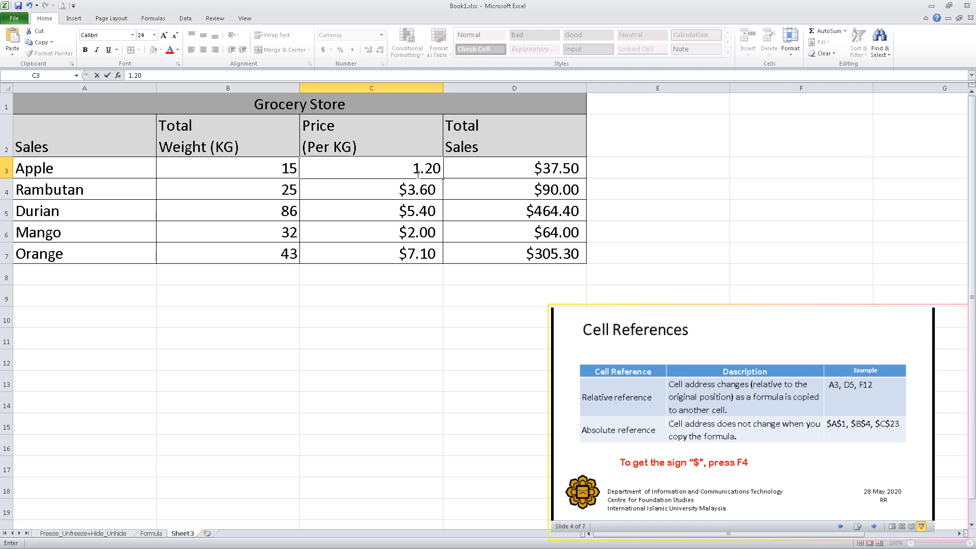
{"action": "key", "text": "Return"}
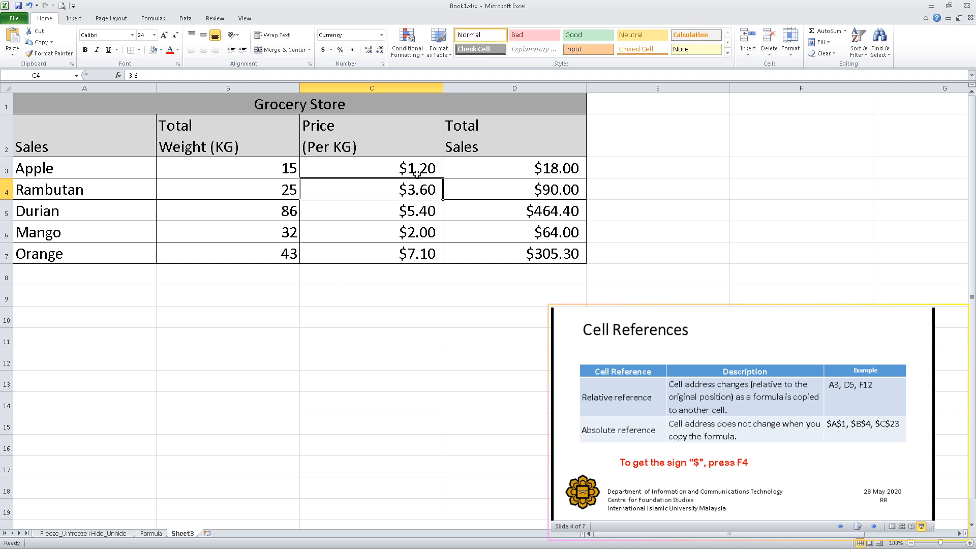